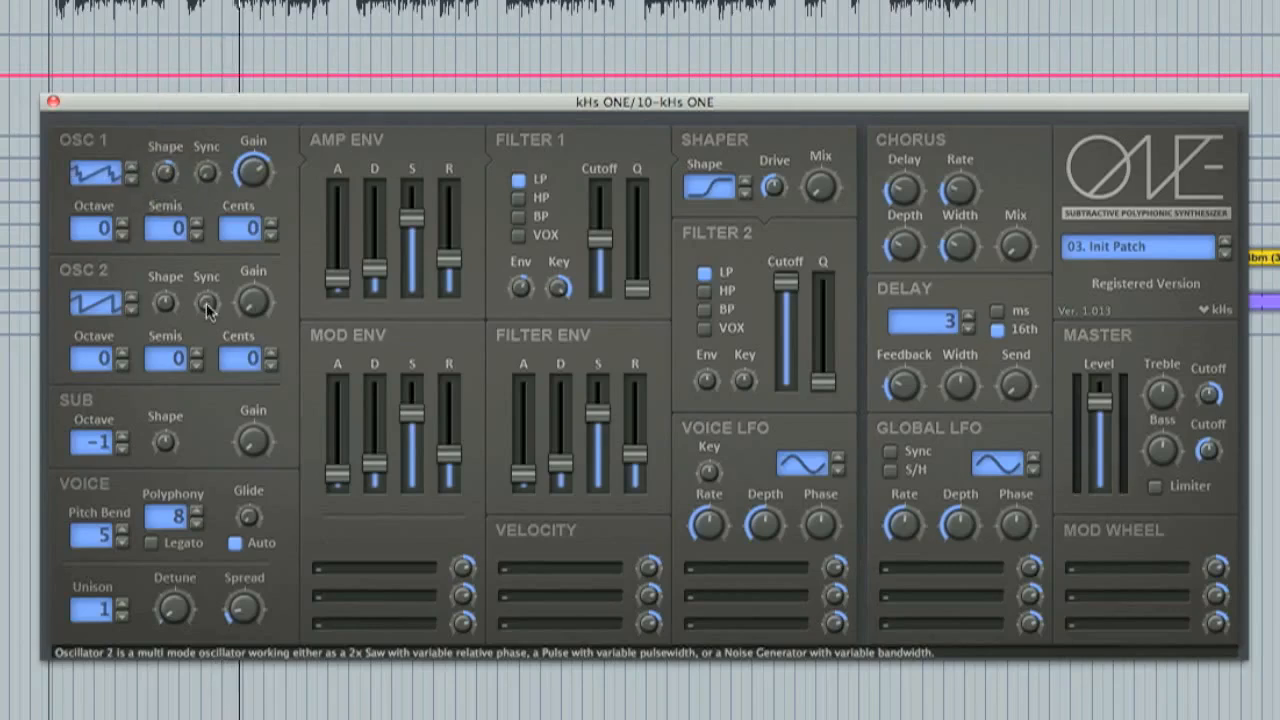
Switch oscillator 2 to a pulse waveform with raised Shape, and raise the sub oscillator's Shape and turn its Gain fully up.
{"action": "left_click_drag", "start_coordinate": [255, 177], "coordinate": [255, 172]}
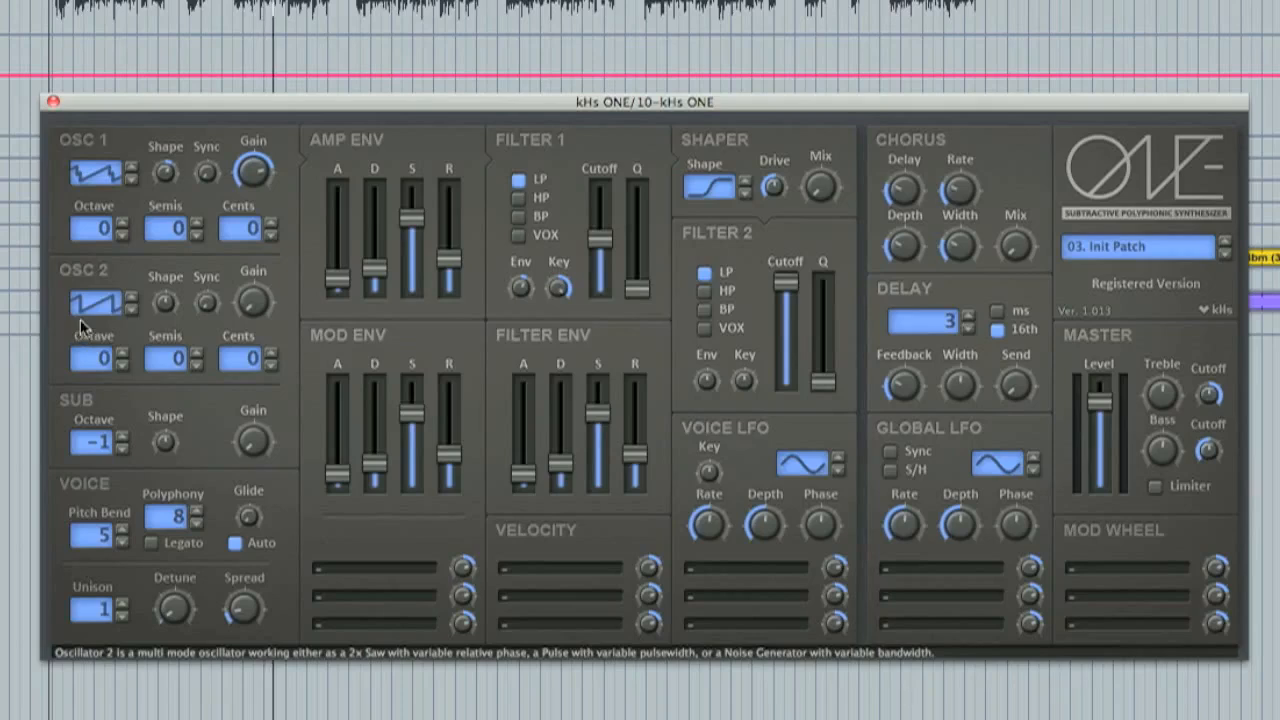
{"action": "left_click", "coordinate": [130, 309]}
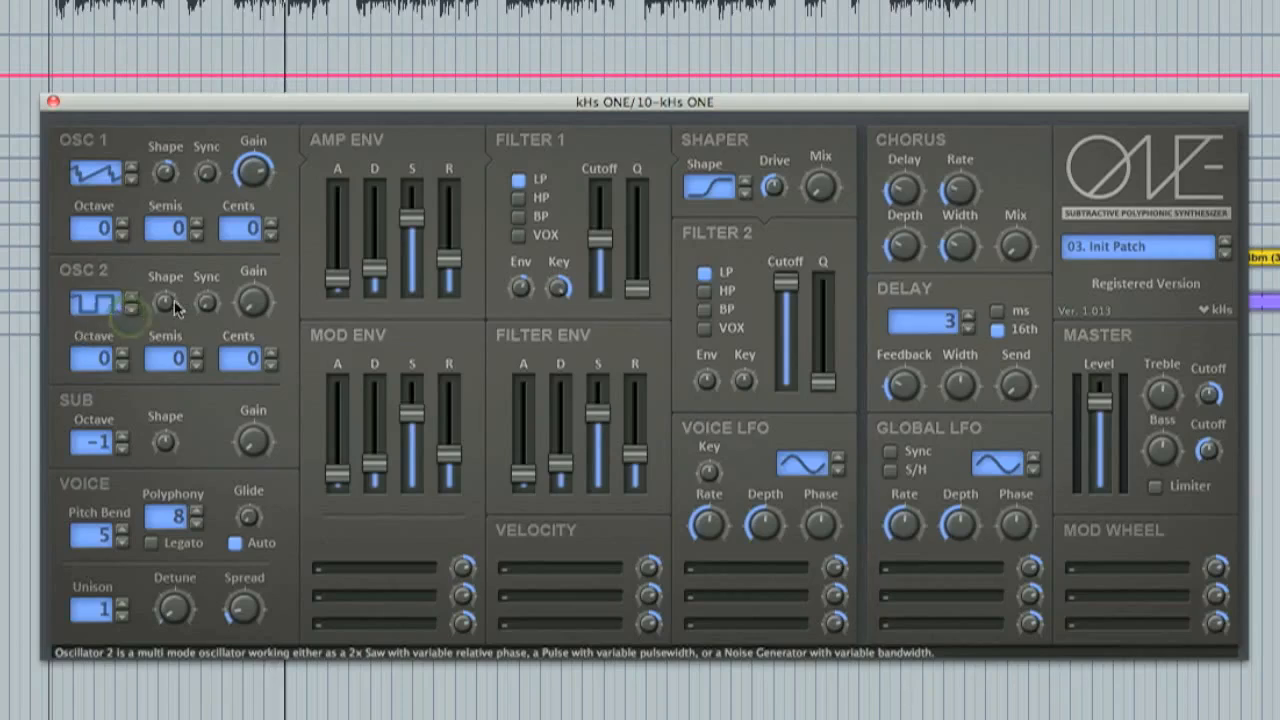
{"action": "left_click_drag", "start_coordinate": [165, 310], "coordinate": [162, 276]}
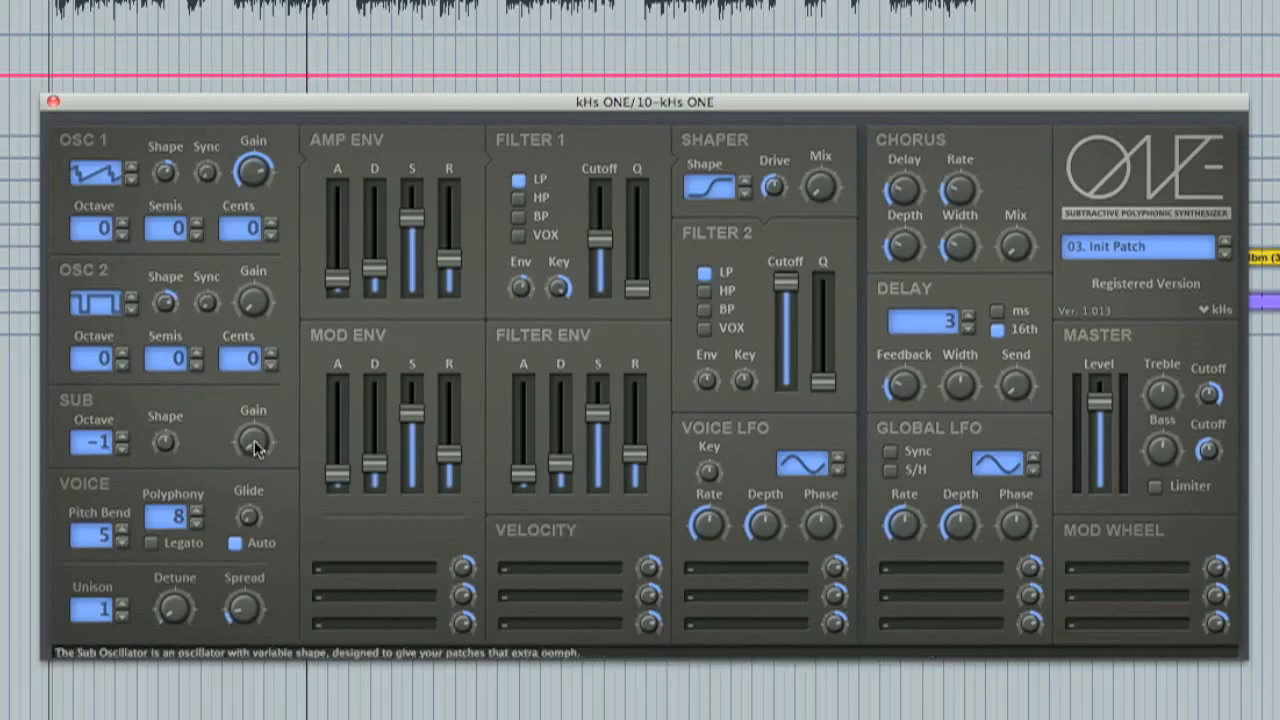
{"action": "left_click_drag", "start_coordinate": [165, 442], "coordinate": [195, 363]}
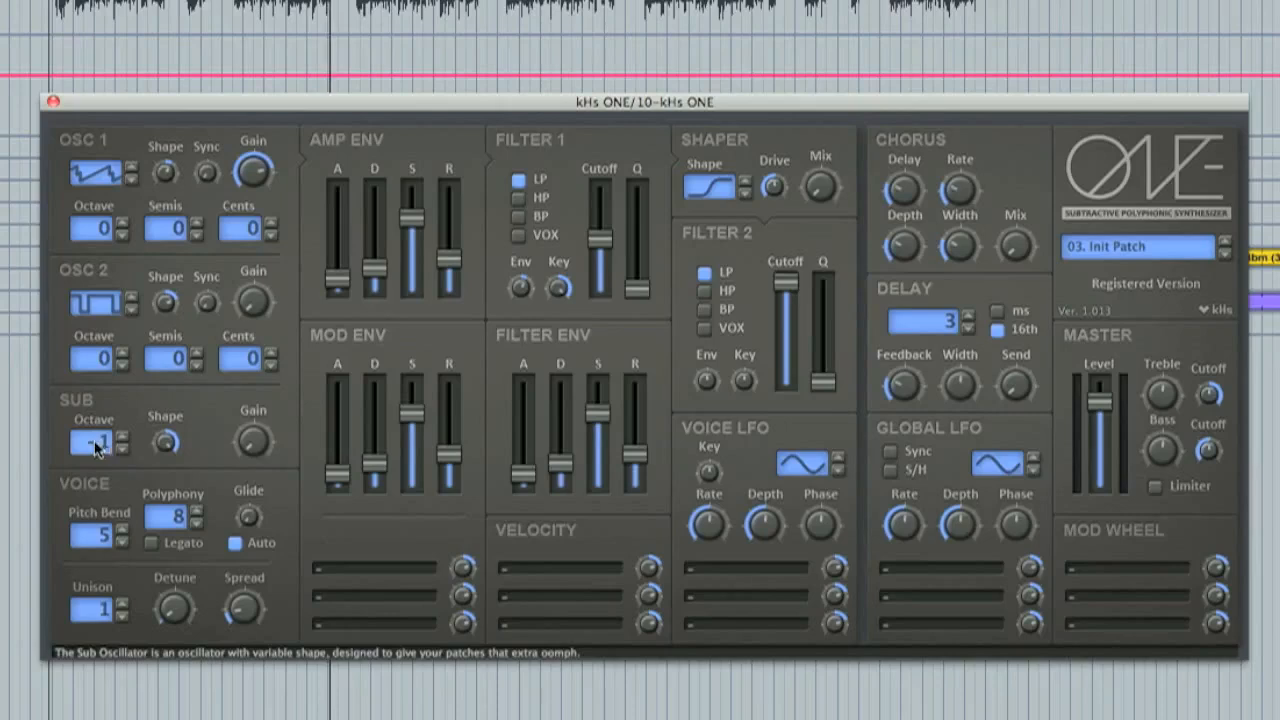
{"action": "left_click_drag", "start_coordinate": [253, 441], "coordinate": [270, 254]}
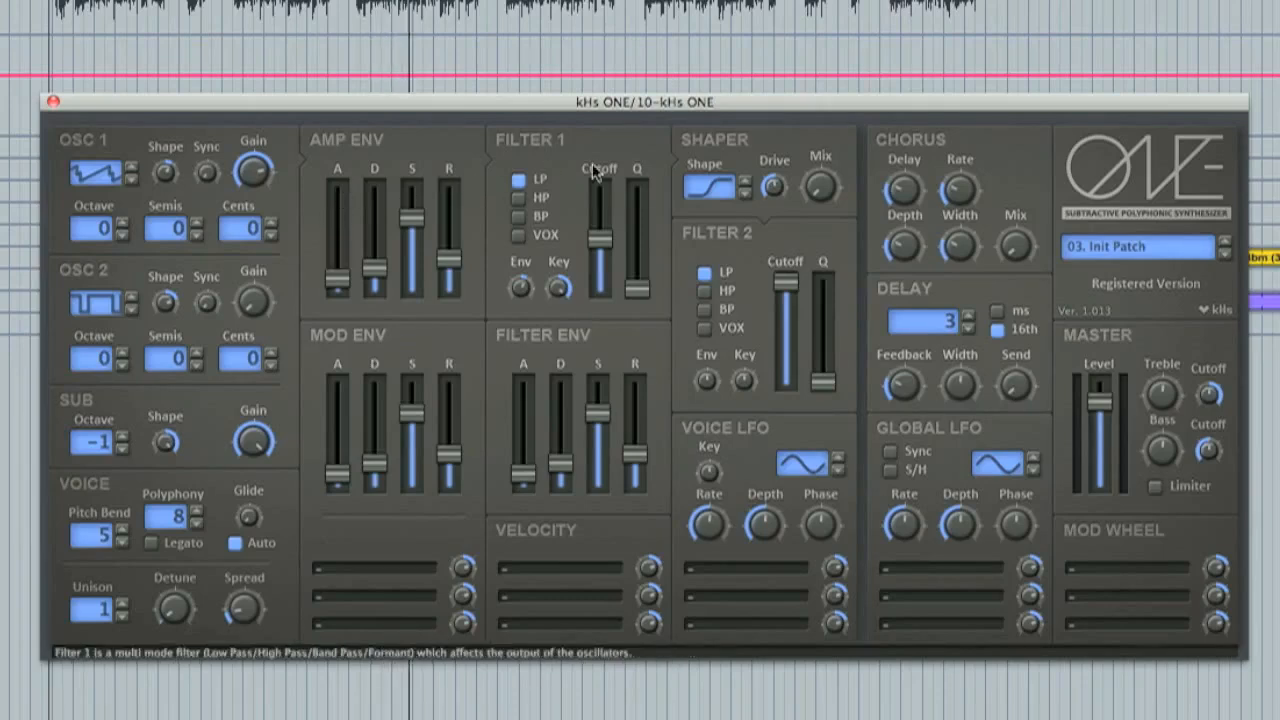
Set Filter 1 to VOX mode, raise its Q to about 40 percent and lower its cutoff slightly.
{"action": "left_click", "coordinate": [518, 217]}
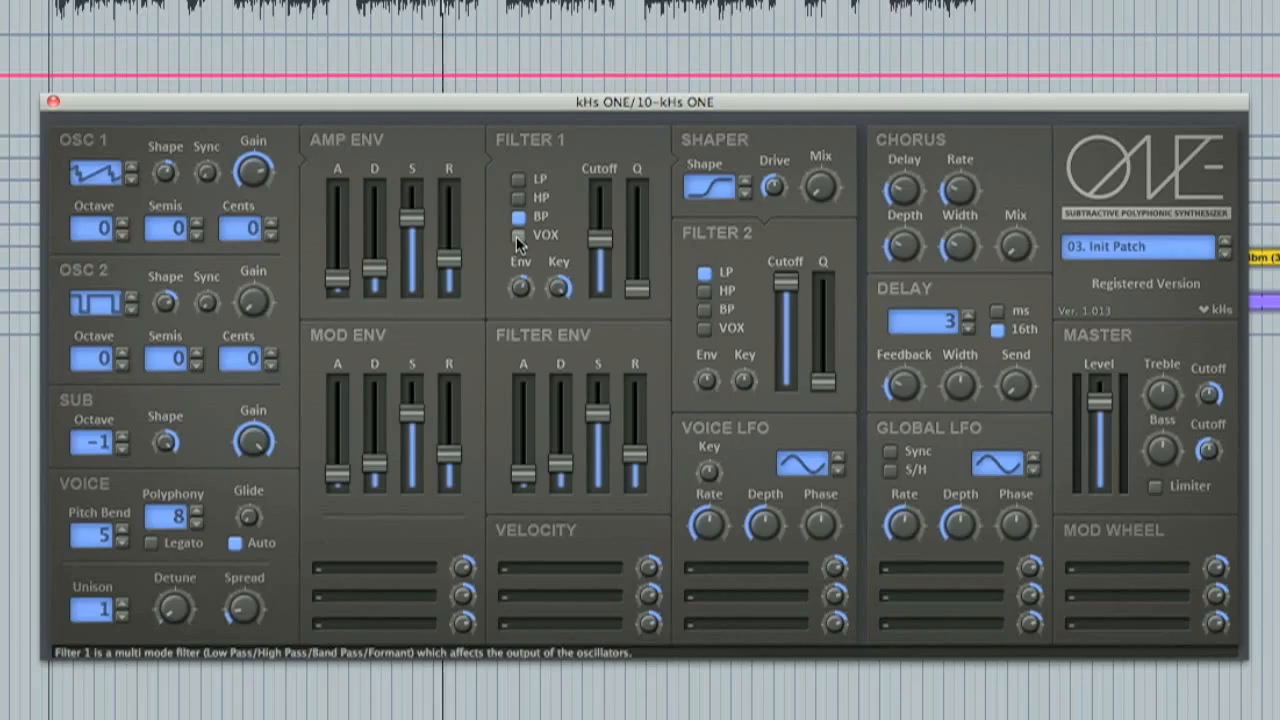
{"action": "left_click", "coordinate": [516, 236]}
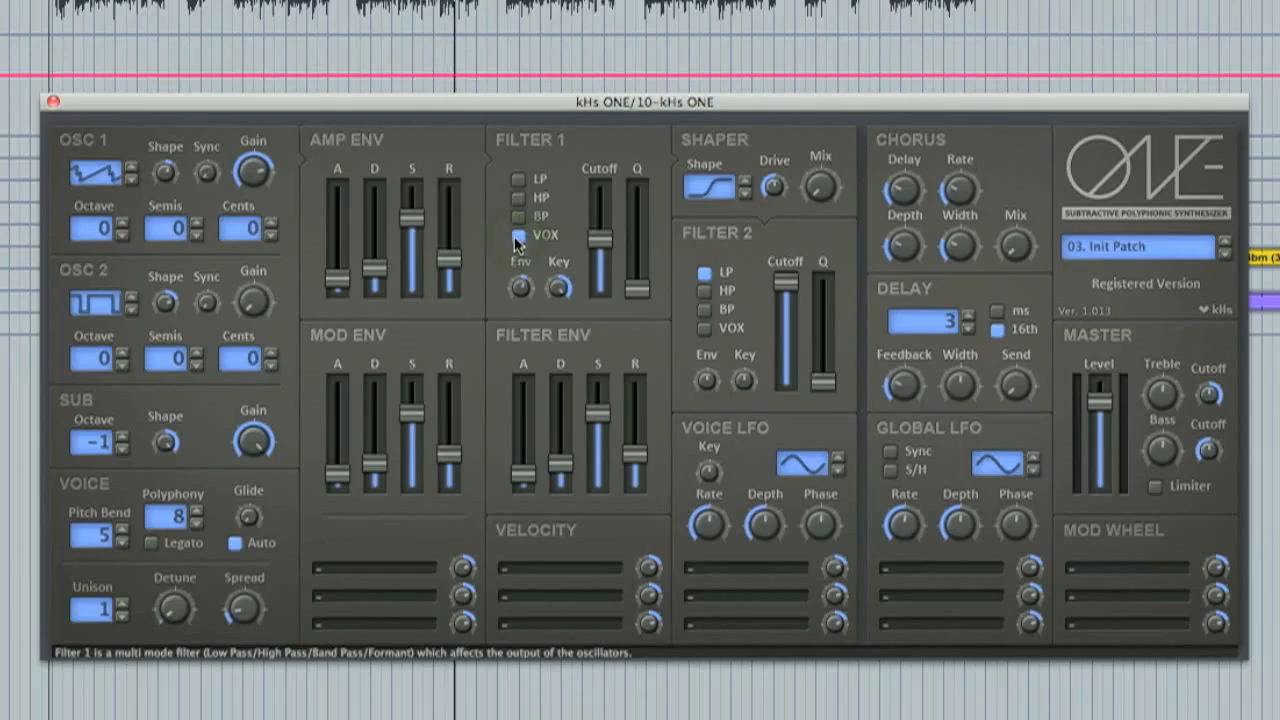
{"action": "mouse_move", "coordinate": [635, 287]}
{"action": "left_click_drag", "start_coordinate": [635, 287], "coordinate": [600, 250]}
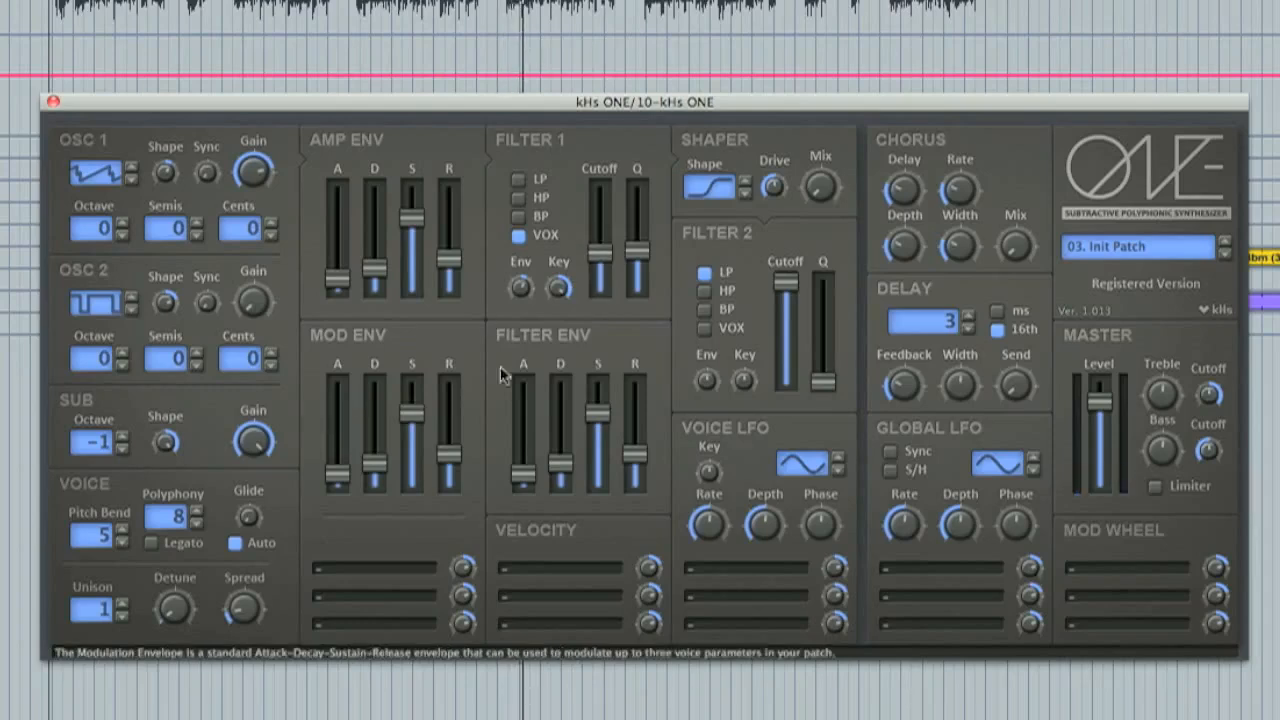
{"action": "left_click", "coordinate": [400, 568]}
{"action": "left_click", "coordinate": [488, 523]}
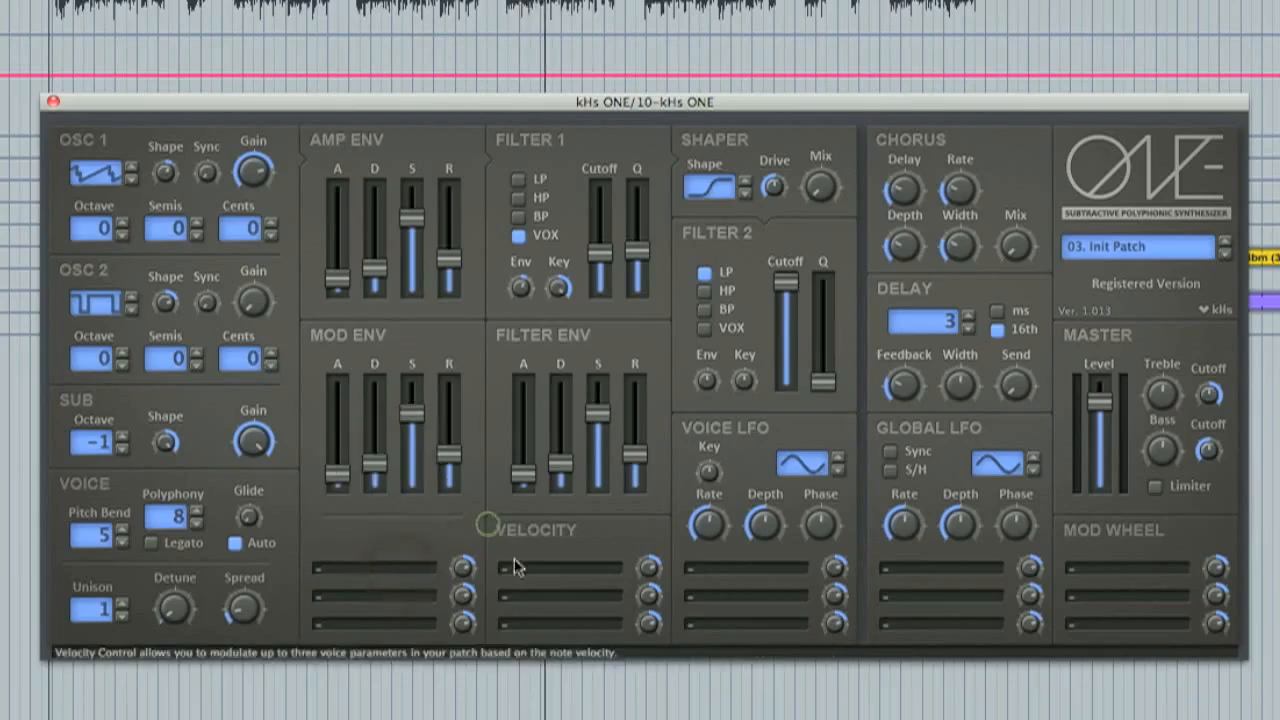
{"action": "left_click", "coordinate": [528, 570]}
{"action": "left_click", "coordinate": [438, 527]}
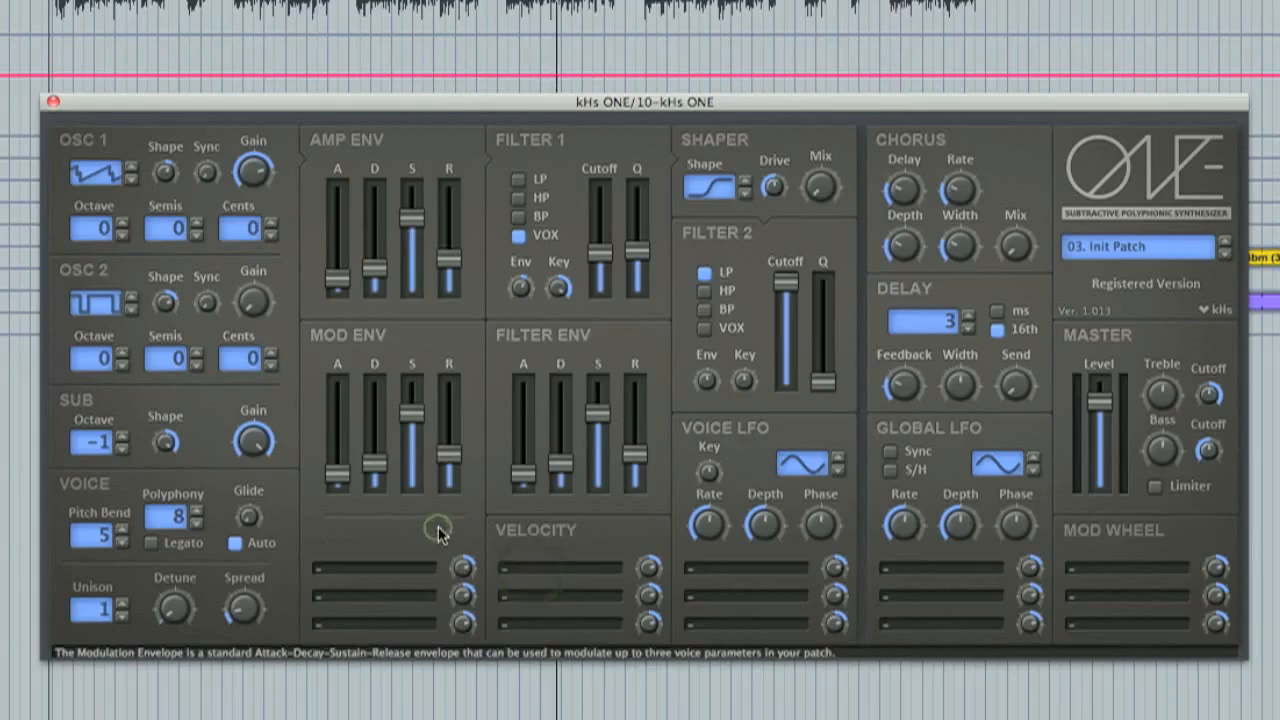
Set the Shaper to the sinusoid shape, increase its Drive and turn its Mix nearly fully up.
{"action": "left_click", "coordinate": [745, 190]}
{"action": "left_click", "coordinate": [745, 182]}
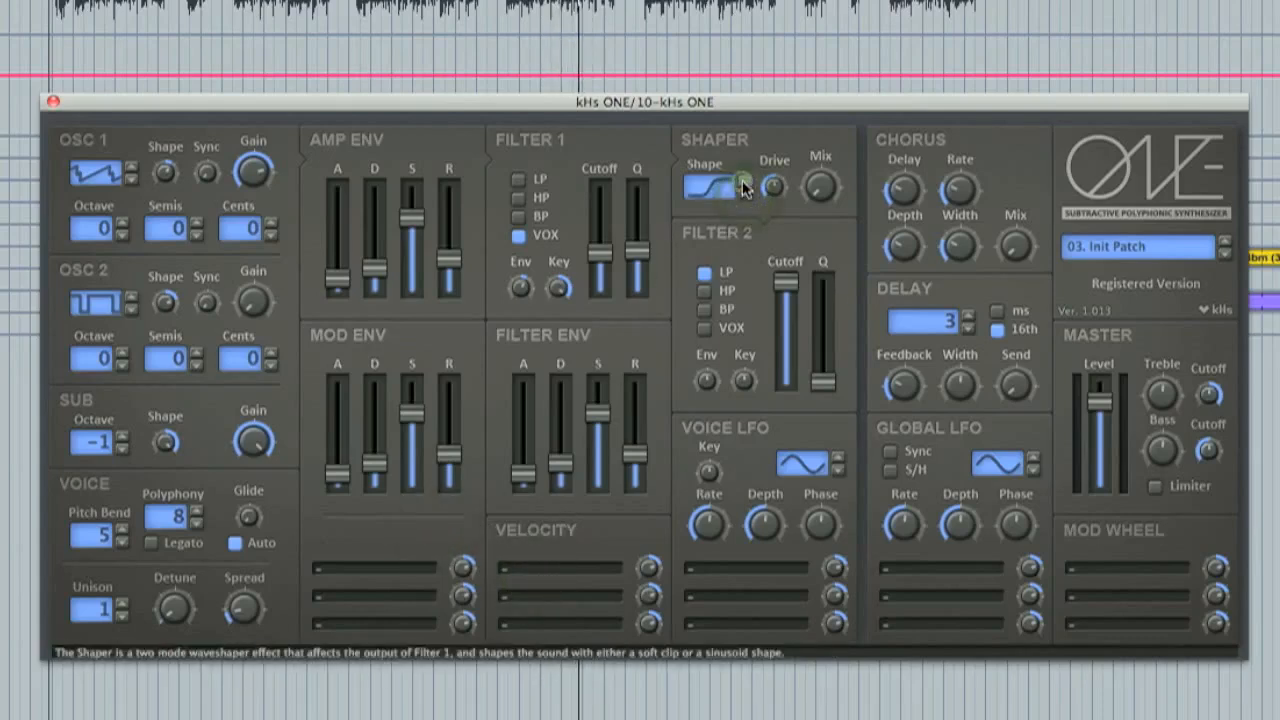
{"action": "left_click", "coordinate": [744, 191]}
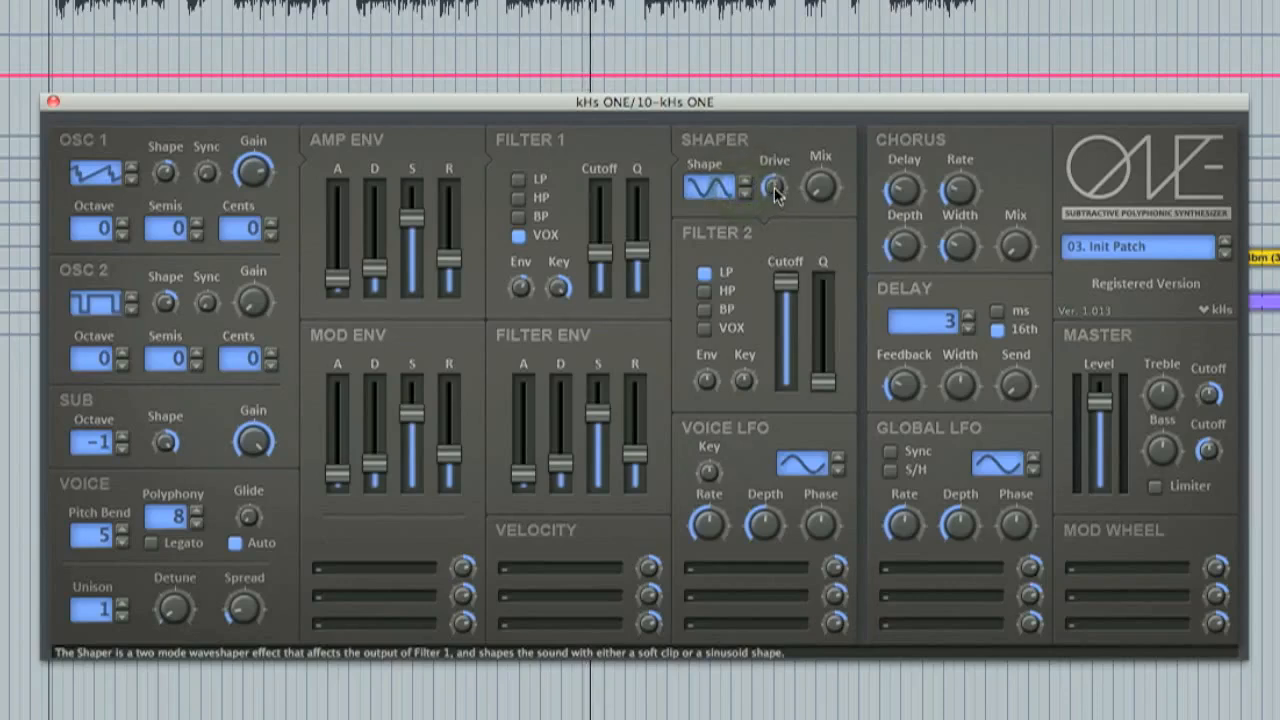
{"action": "left_click_drag", "start_coordinate": [772, 193], "coordinate": [778, 125]}
{"action": "left_click_drag", "start_coordinate": [814, 195], "coordinate": [824, 98]}
{"action": "left_click_drag", "start_coordinate": [772, 194], "coordinate": [786, 164]}
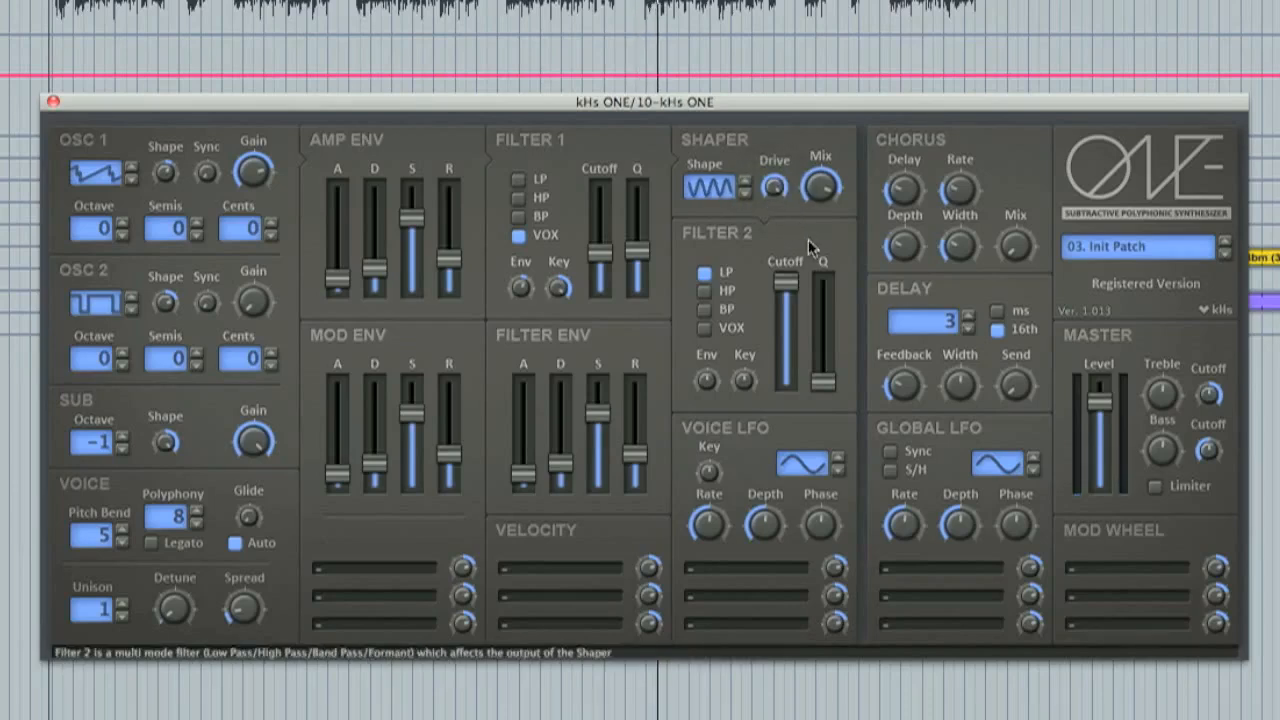
{"action": "left_click_drag", "start_coordinate": [785, 282], "coordinate": [786, 246]}
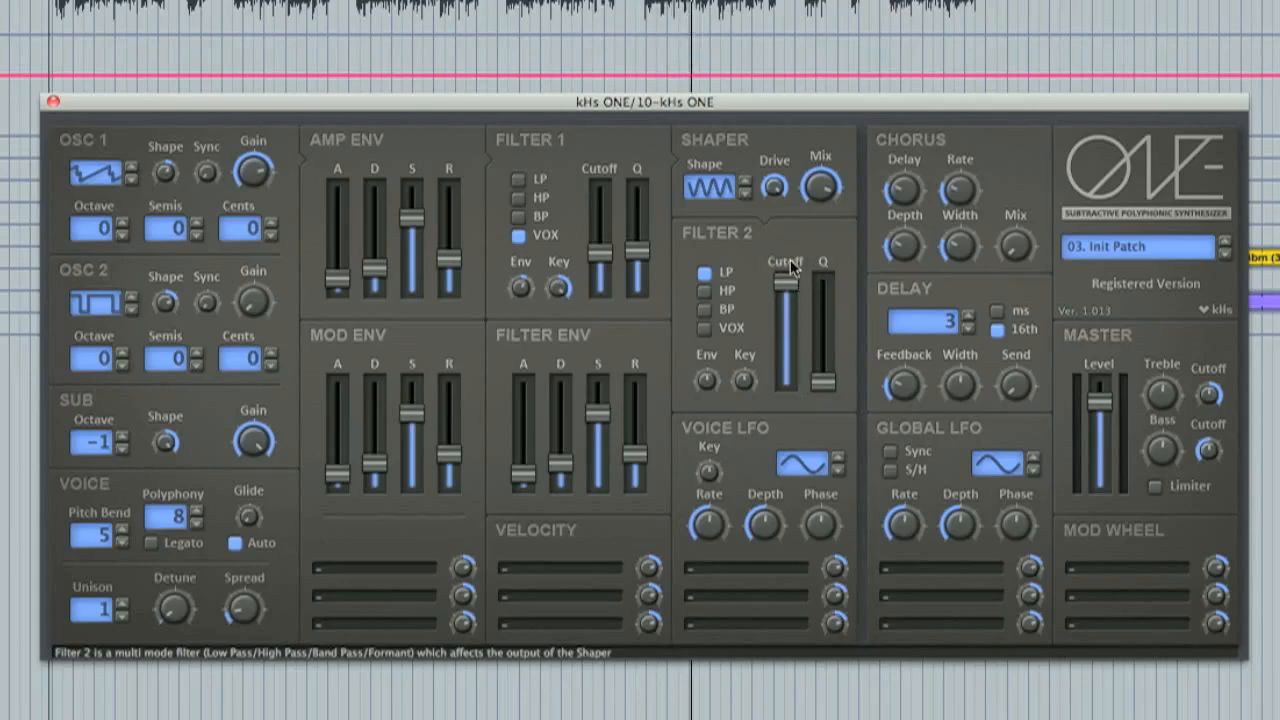
{"action": "left_click", "coordinate": [726, 566]}
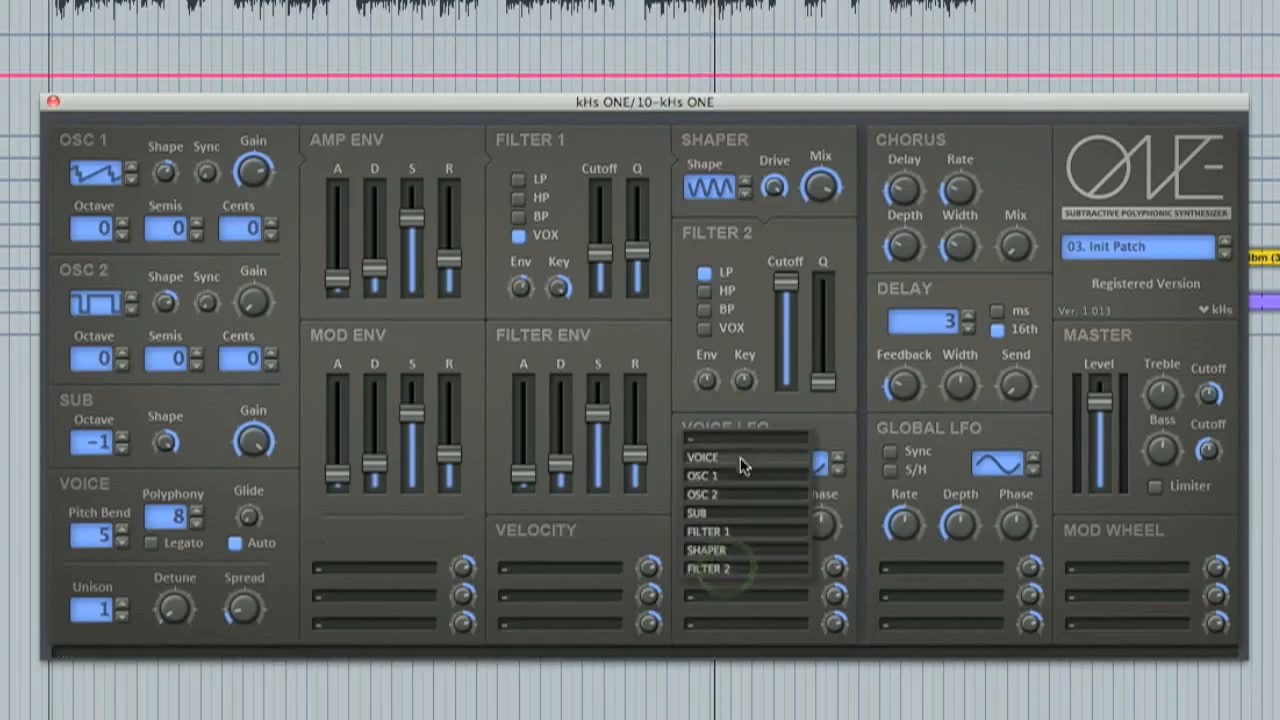
{"action": "left_click", "coordinate": [848, 493]}
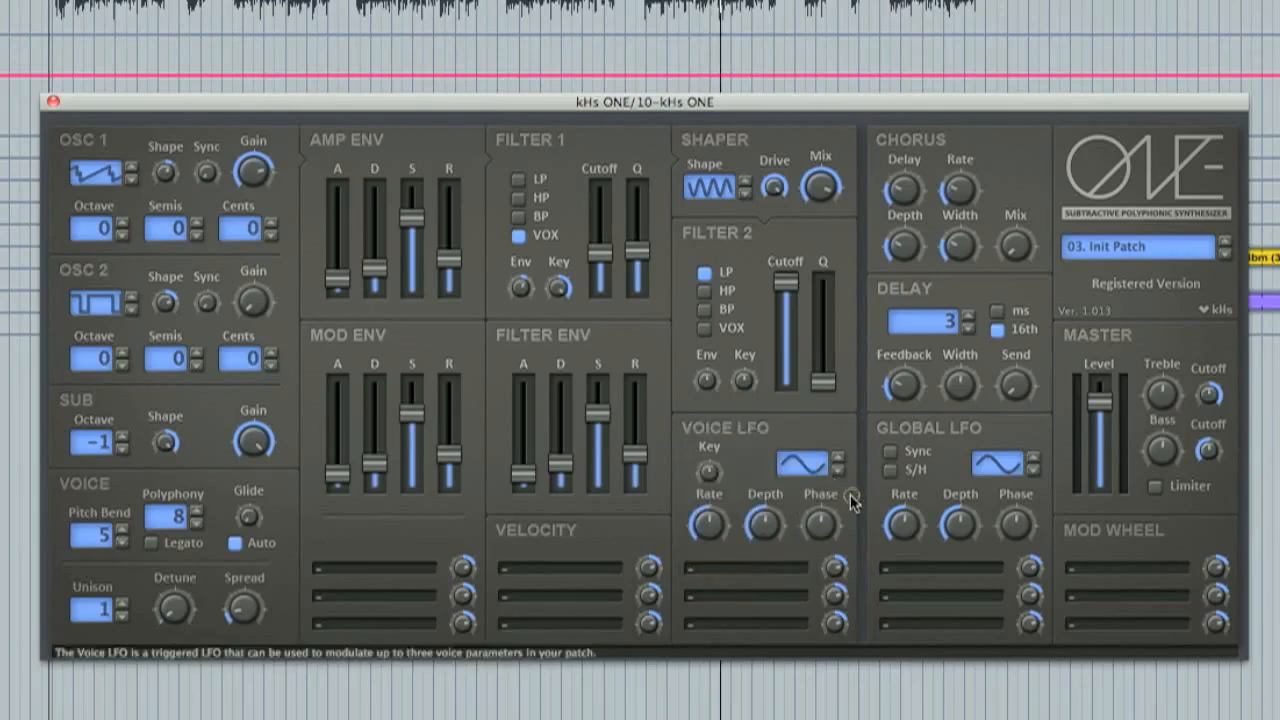
Assign the Filter 2 Cutoff as the Global LFO's first modulation target and turn the LFO Depth fully up.
{"action": "left_click", "coordinate": [944, 570]}
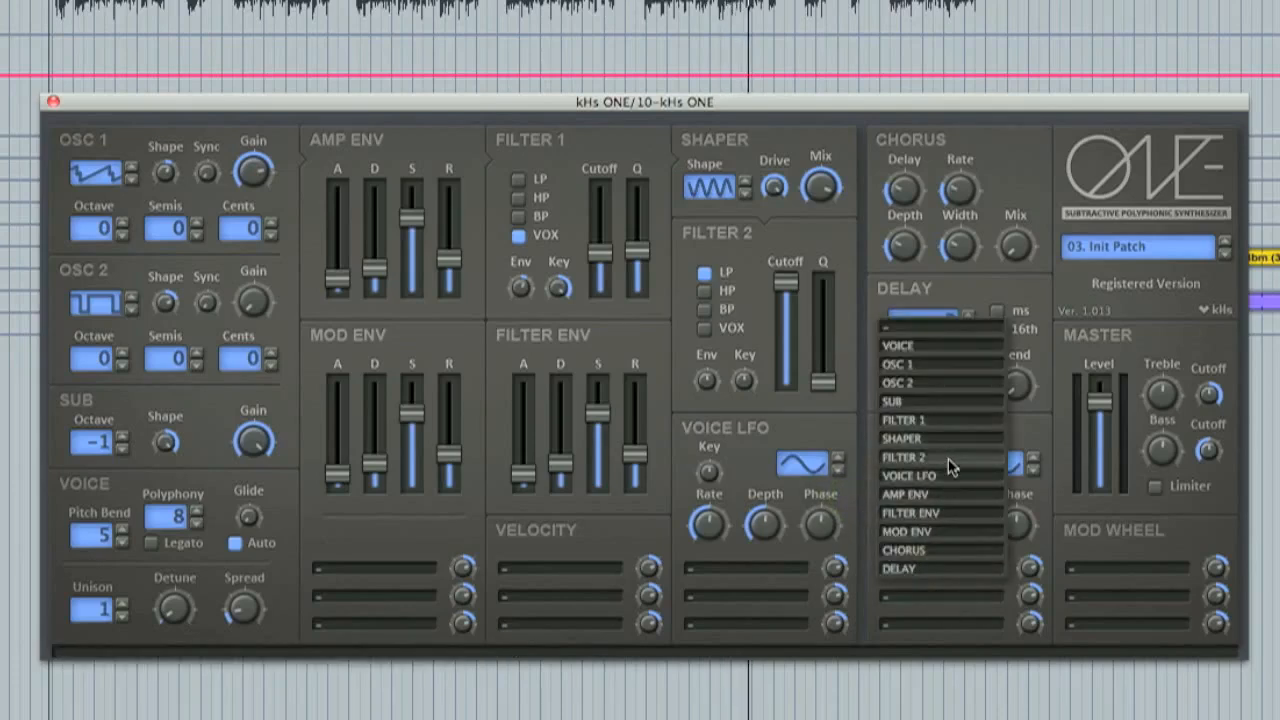
{"action": "mouse_move", "coordinate": [948, 460]}
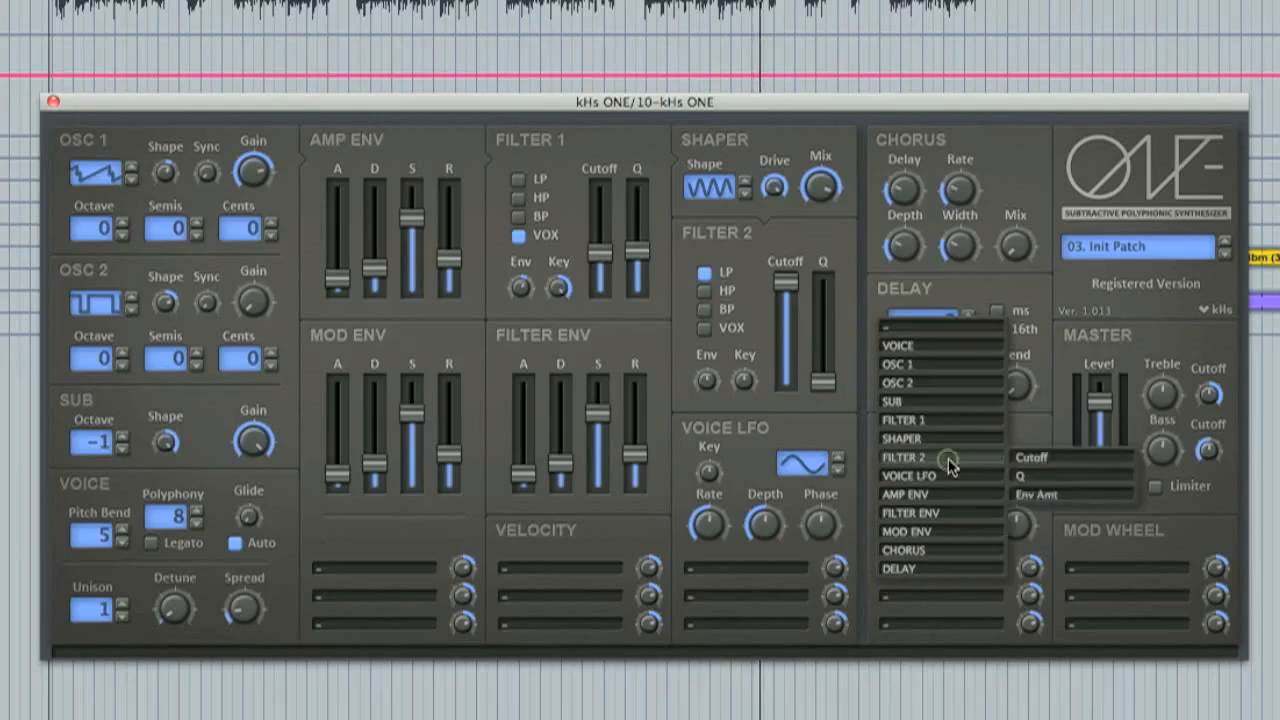
{"action": "left_click", "coordinate": [1052, 465]}
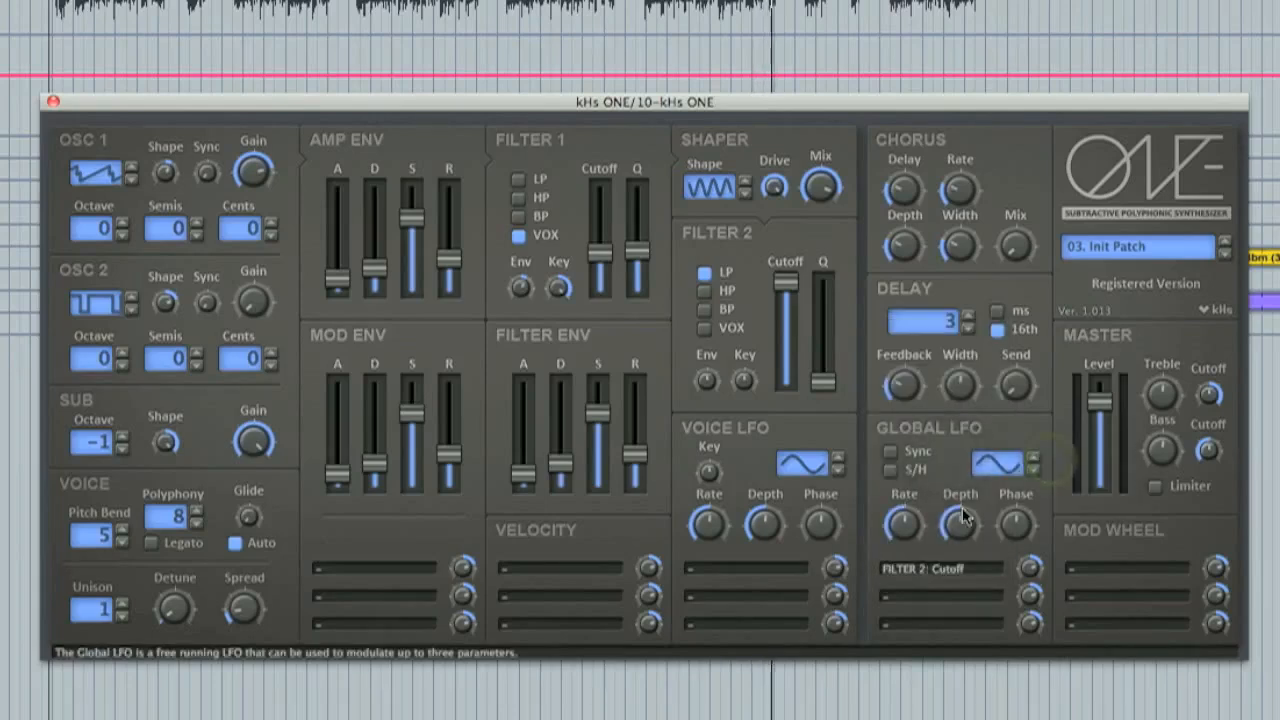
{"action": "left_click_drag", "start_coordinate": [960, 524], "coordinate": [960, 414]}
Lower the Filter 2 cutoff to about halfway, and enable Sync on the Global LFO with an increased Rate.
{"action": "left_click_drag", "start_coordinate": [786, 283], "coordinate": [787, 333]}
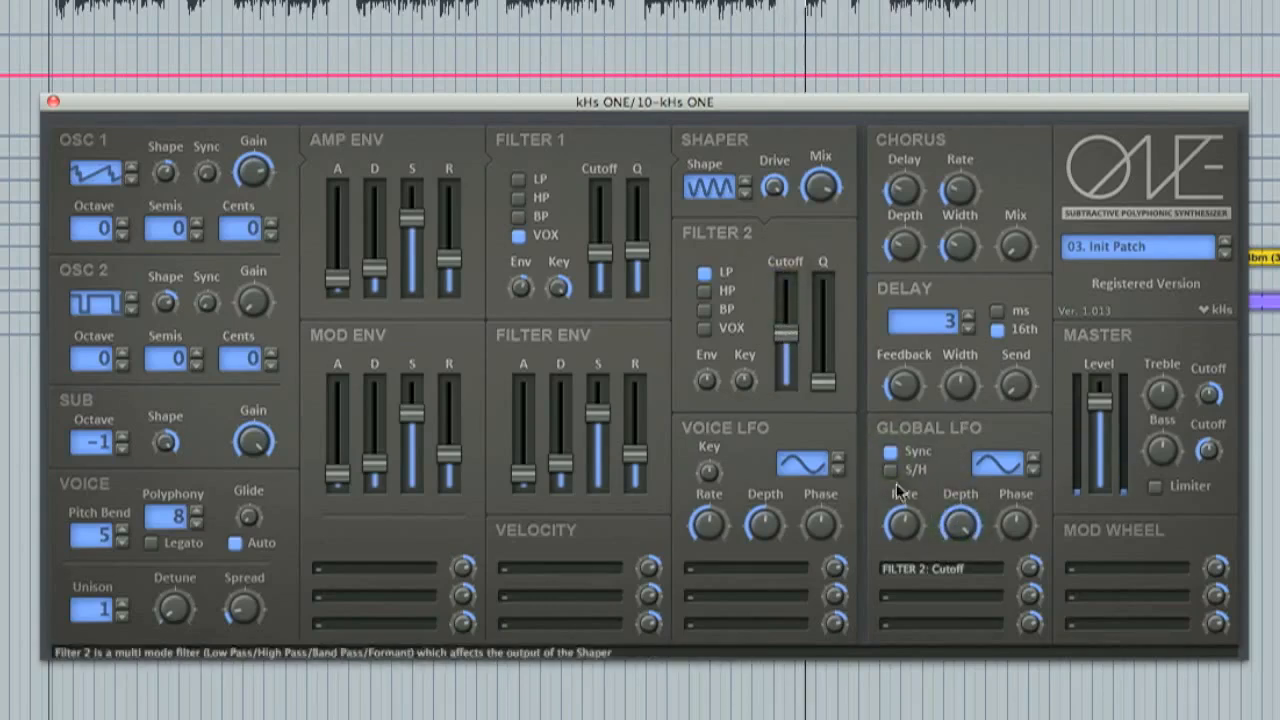
{"action": "left_click_drag", "start_coordinate": [907, 527], "coordinate": [916, 491]}
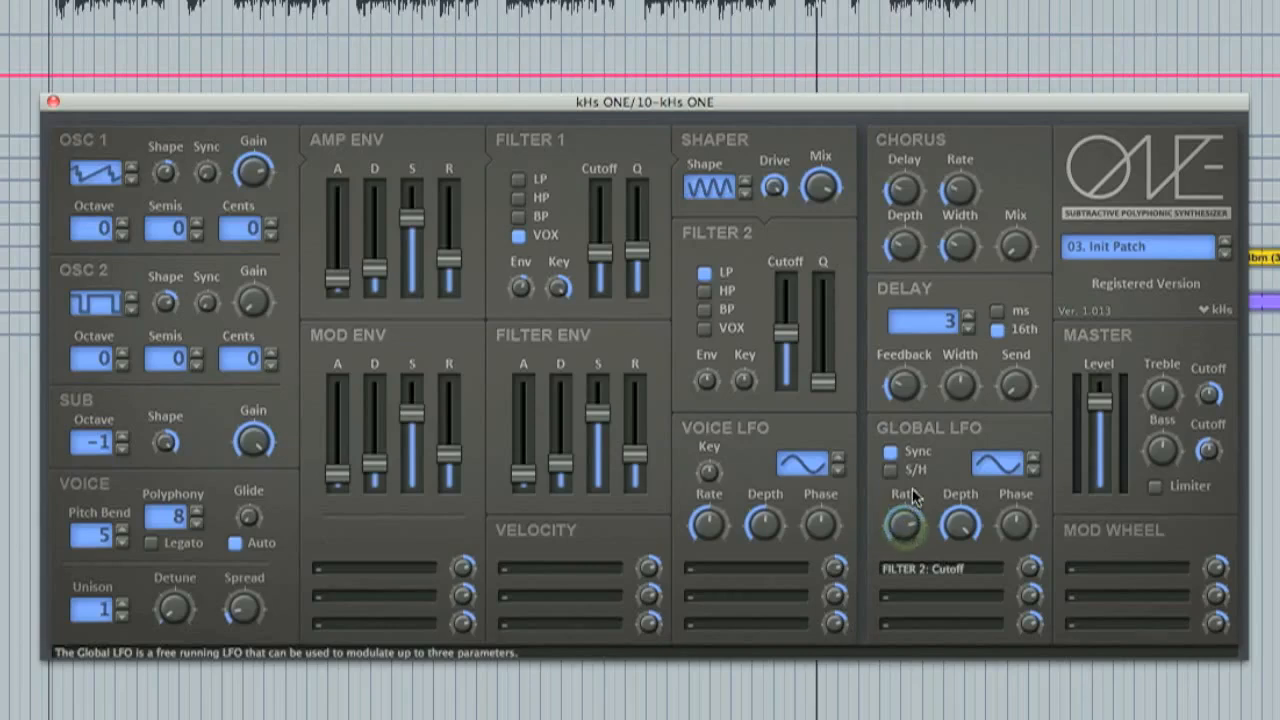
Raise the Chorus Mix and Delay amounts, and increase the Feedback and Send of the Delay effect.
{"action": "left_click_drag", "start_coordinate": [1014, 245], "coordinate": [1012, 165]}
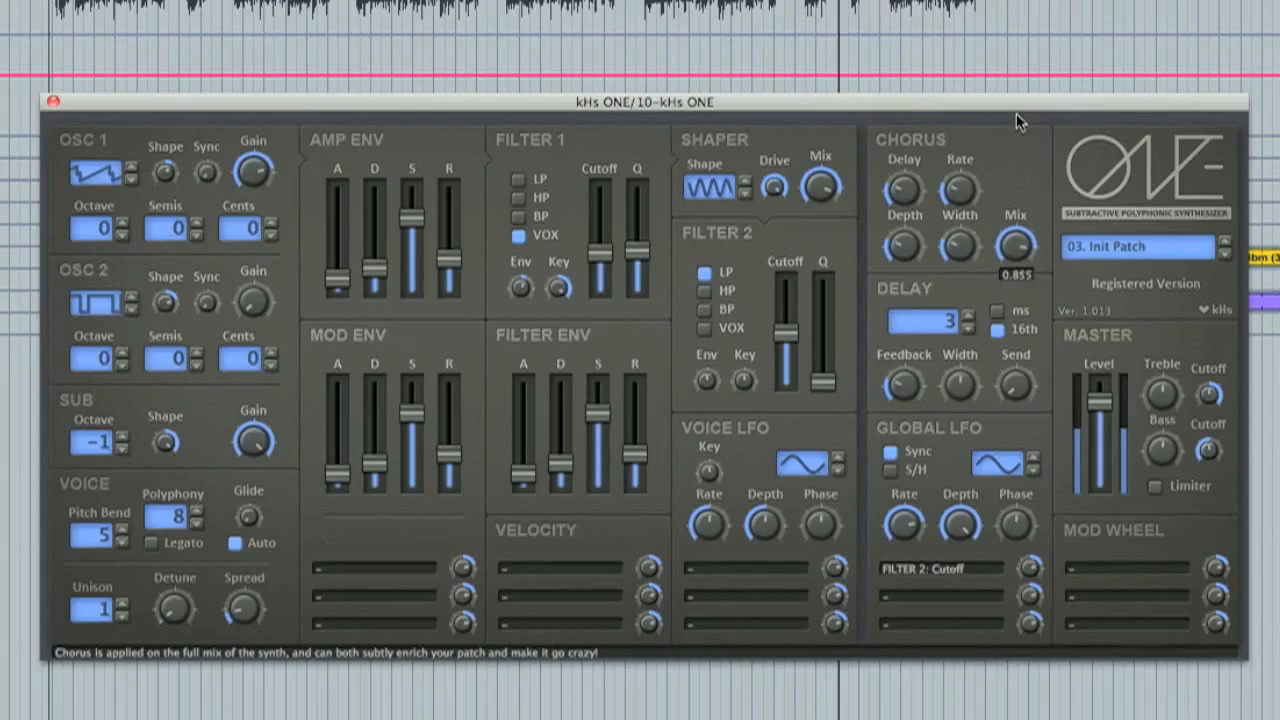
{"action": "left_click_drag", "start_coordinate": [907, 190], "coordinate": [910, 168]}
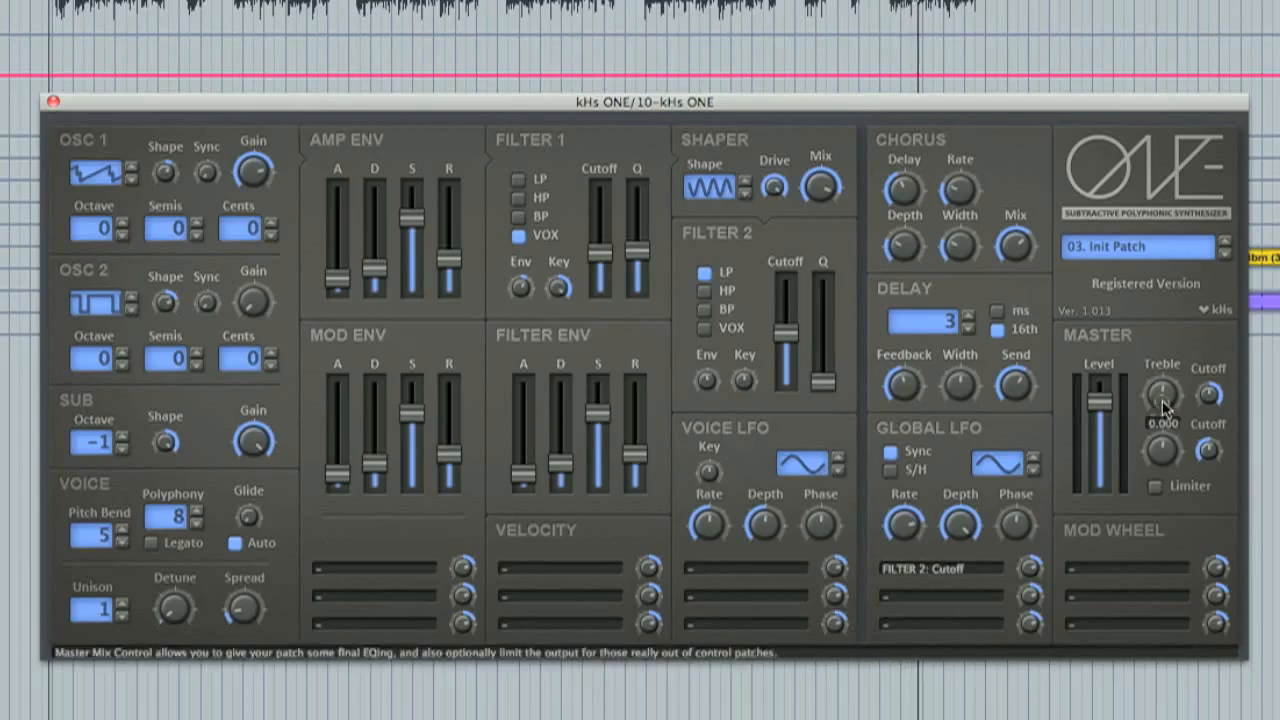
Boost the Master Treble and Bass slightly and enable the Limiter.
{"action": "left_click_drag", "start_coordinate": [1163, 462], "coordinate": [1167, 452]}
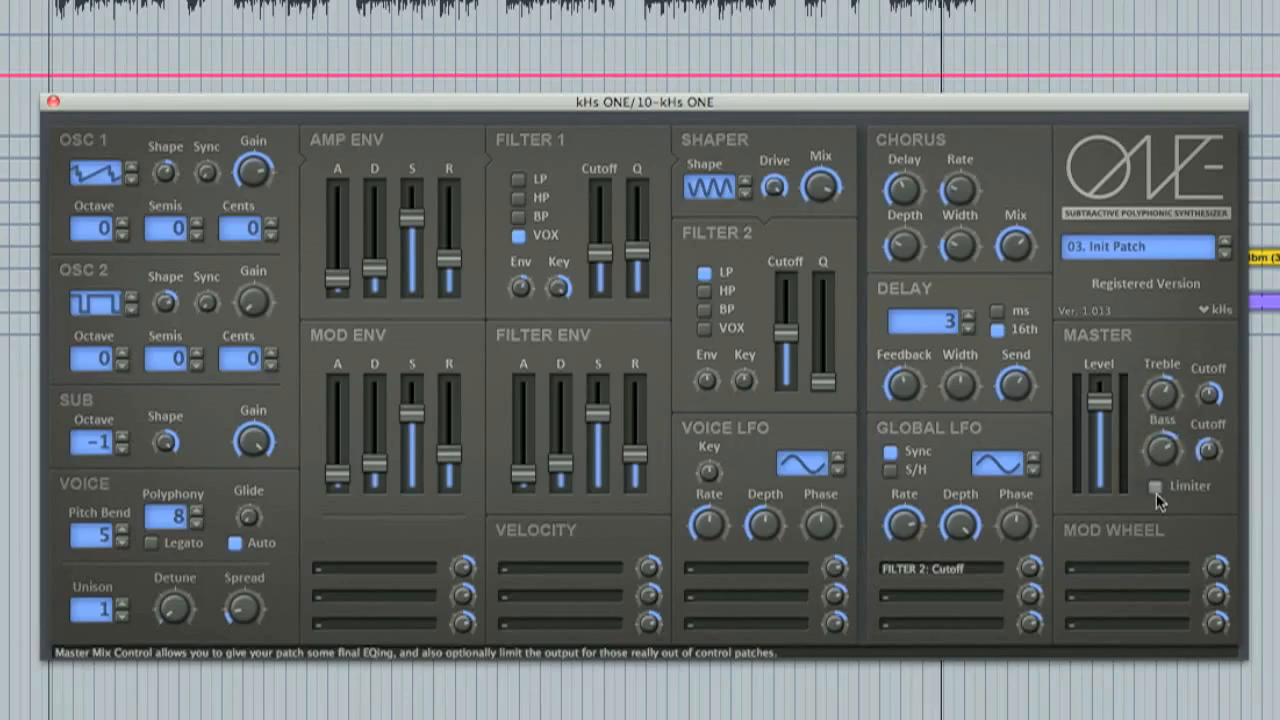
{"action": "left_click", "coordinate": [1155, 486]}
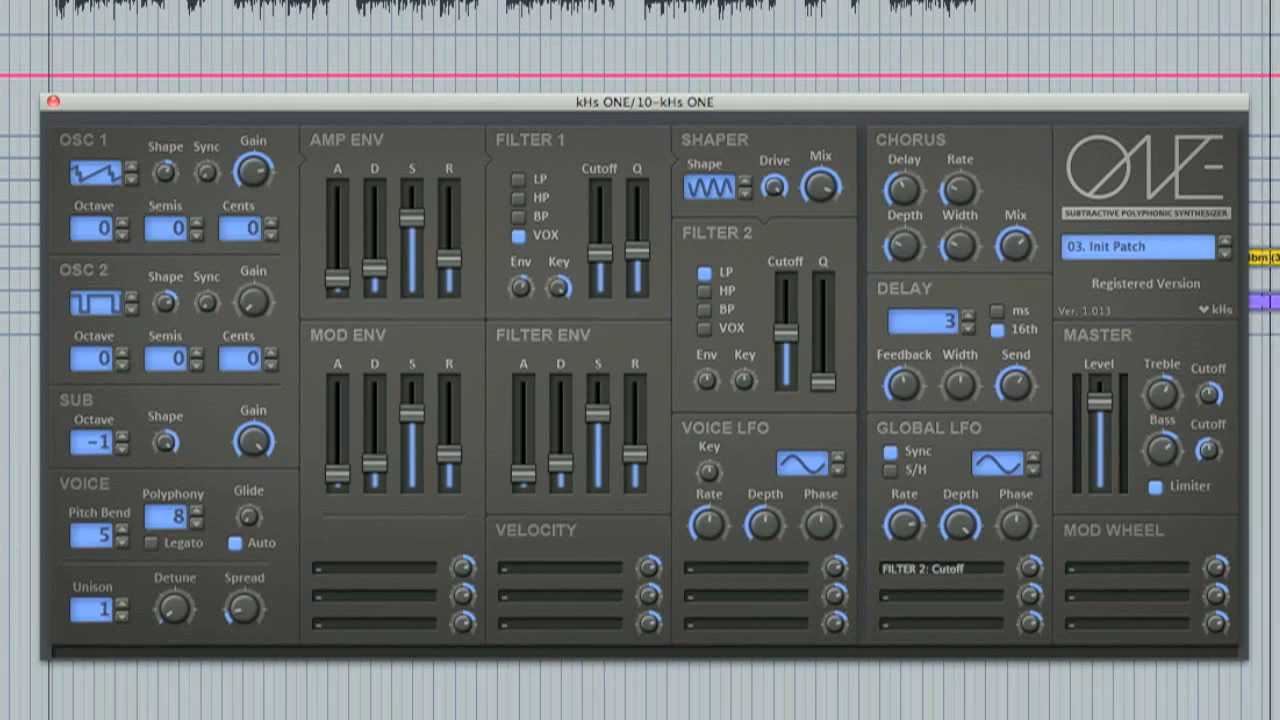
{"action": "left_click", "coordinate": [1277, 258]}
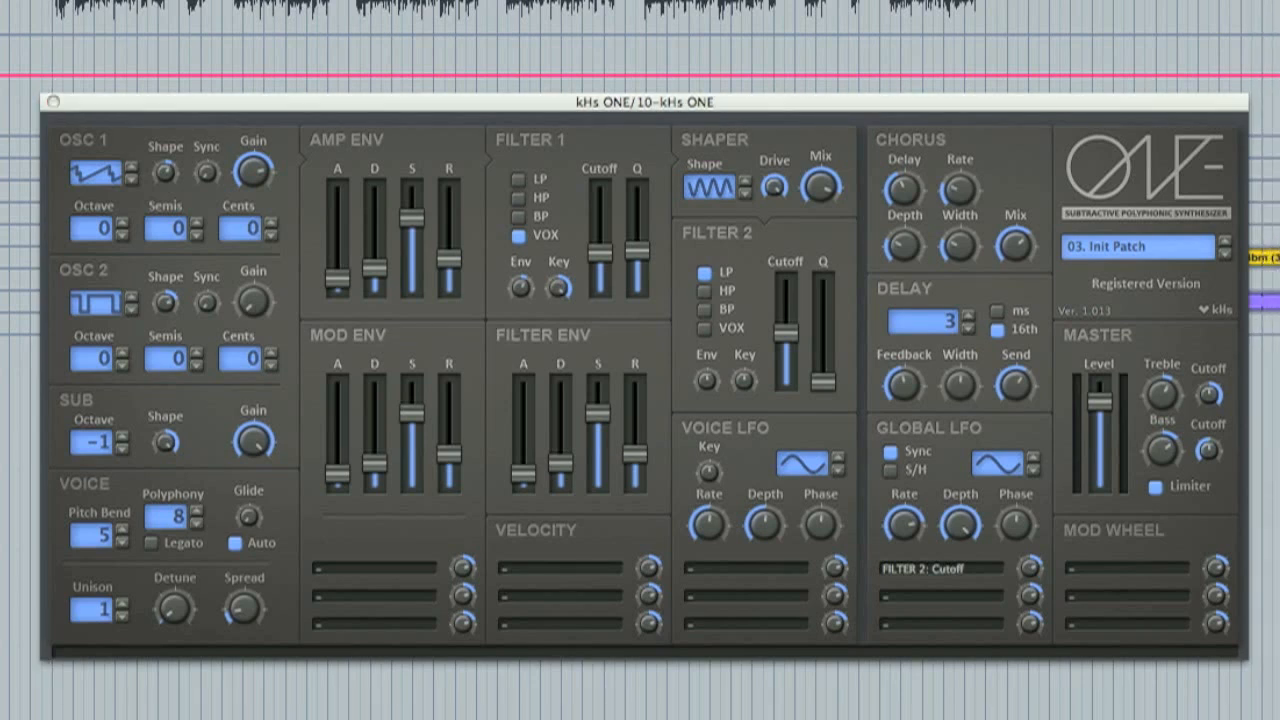